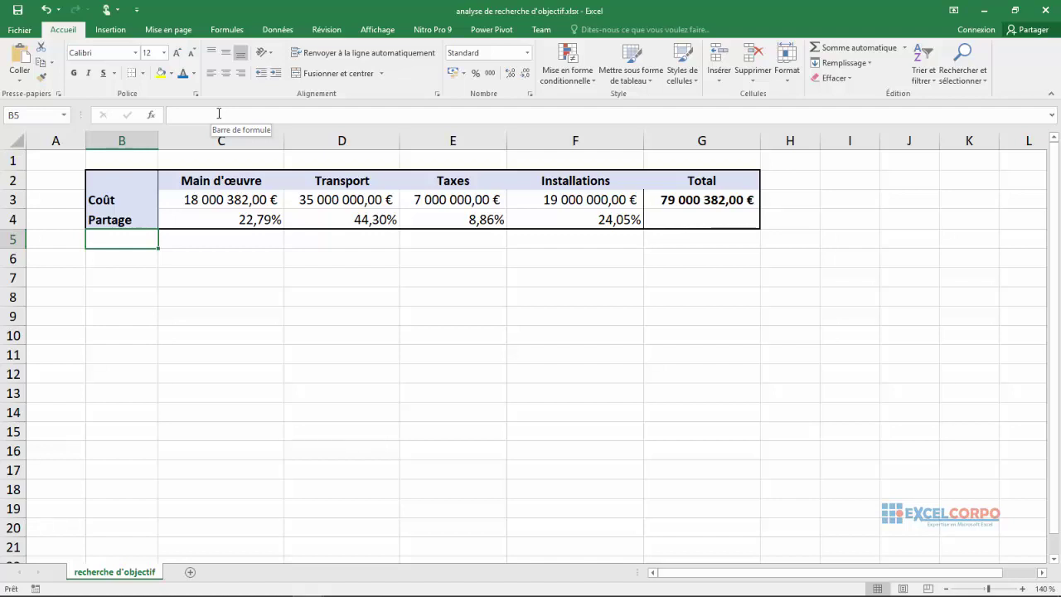
Step: Examine the labour cost in C3 and the share formulas in row 4 of the cost table
left_click(23, 79)
left_click(215, 292)
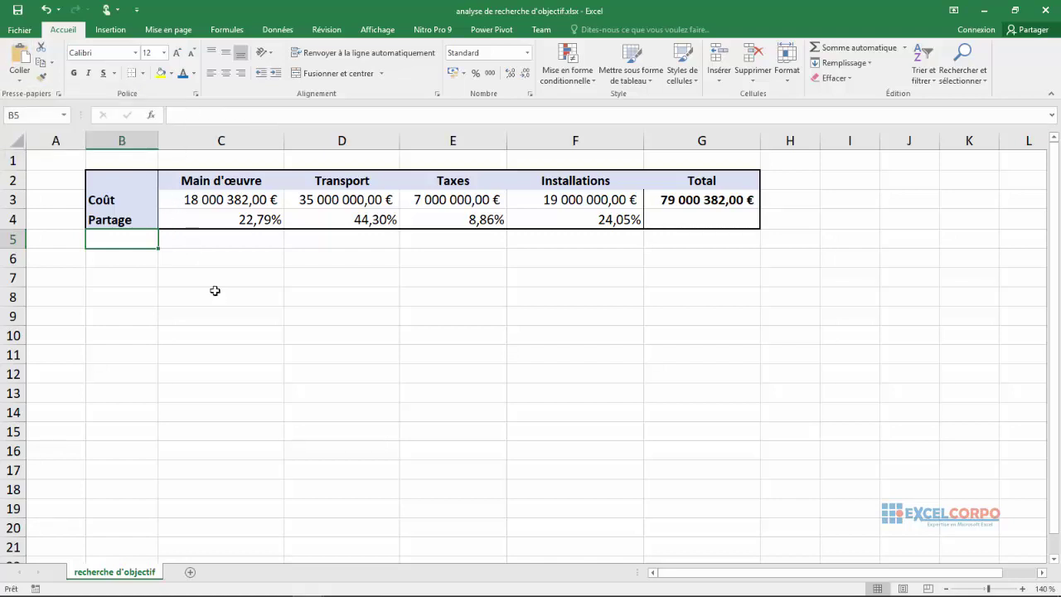
left_click(216, 213)
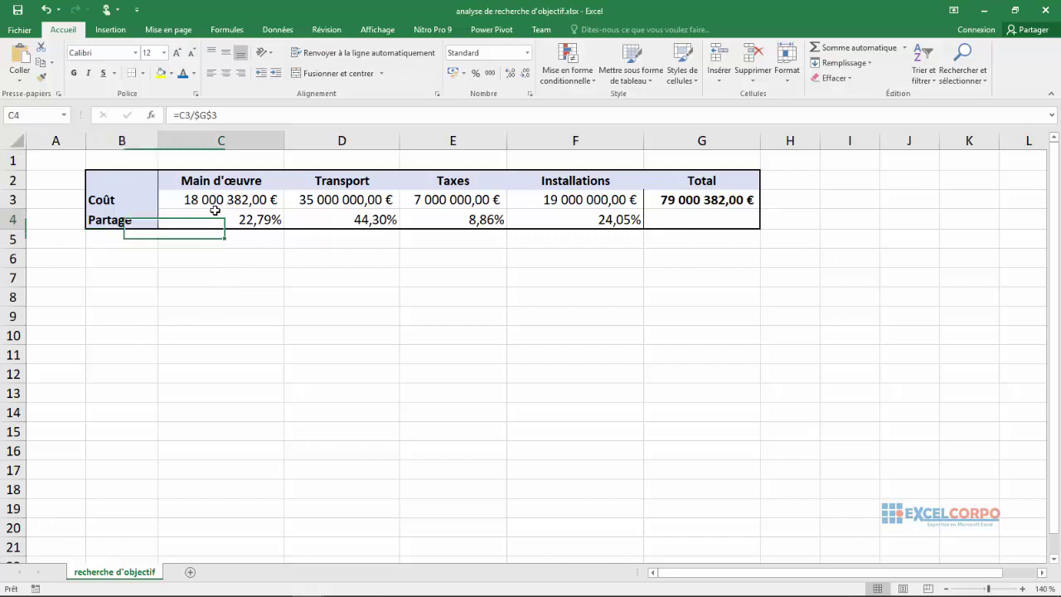
key("Right")
left_click(248, 199)
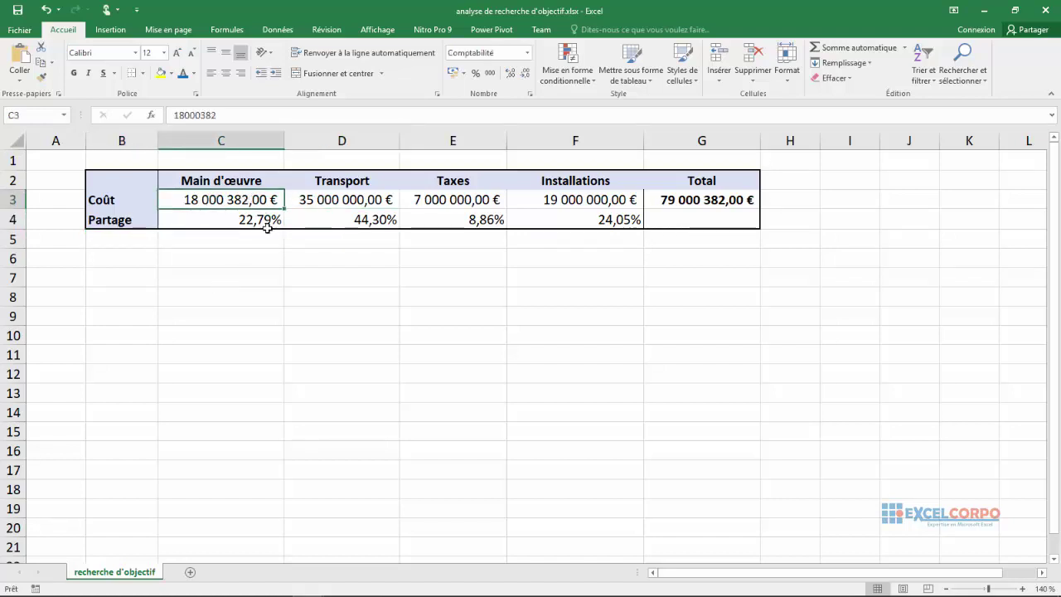
left_click(267, 224)
left_click(351, 214)
left_click(446, 214)
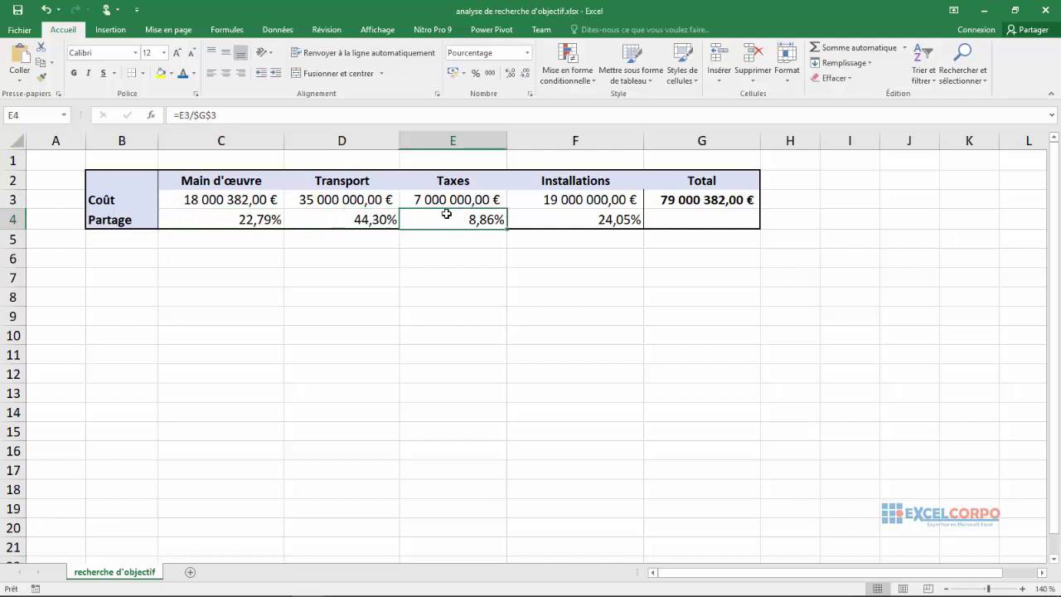
left_click(603, 224)
left_click(260, 285)
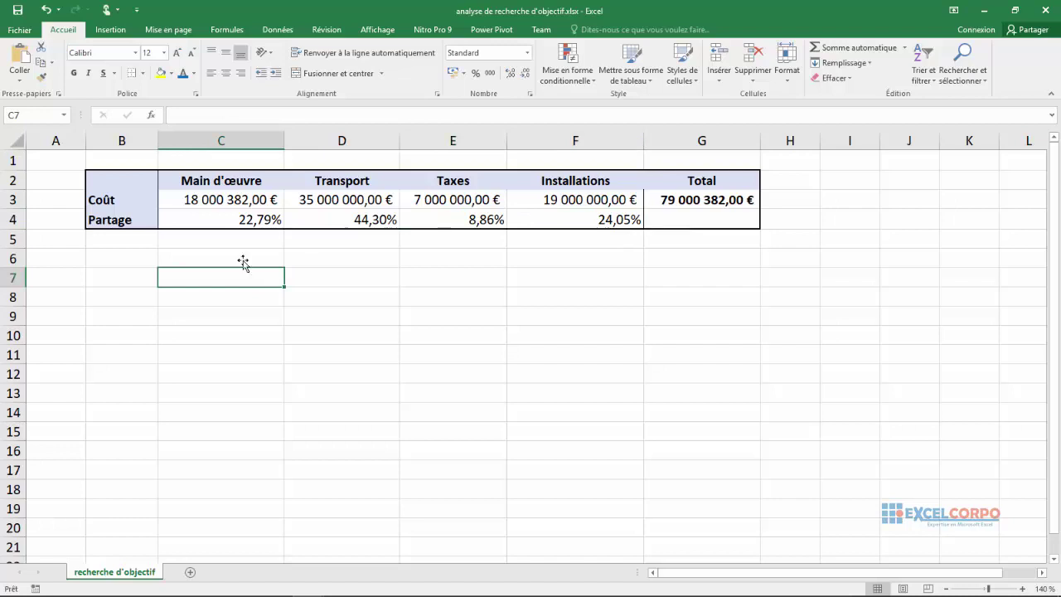
left_click(221, 216)
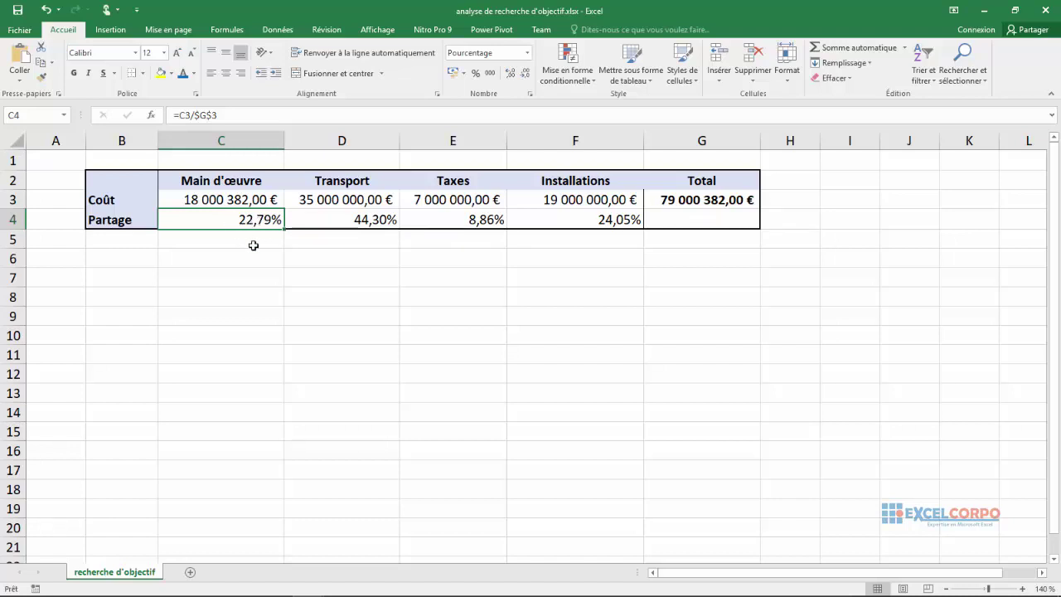
left_click(233, 196)
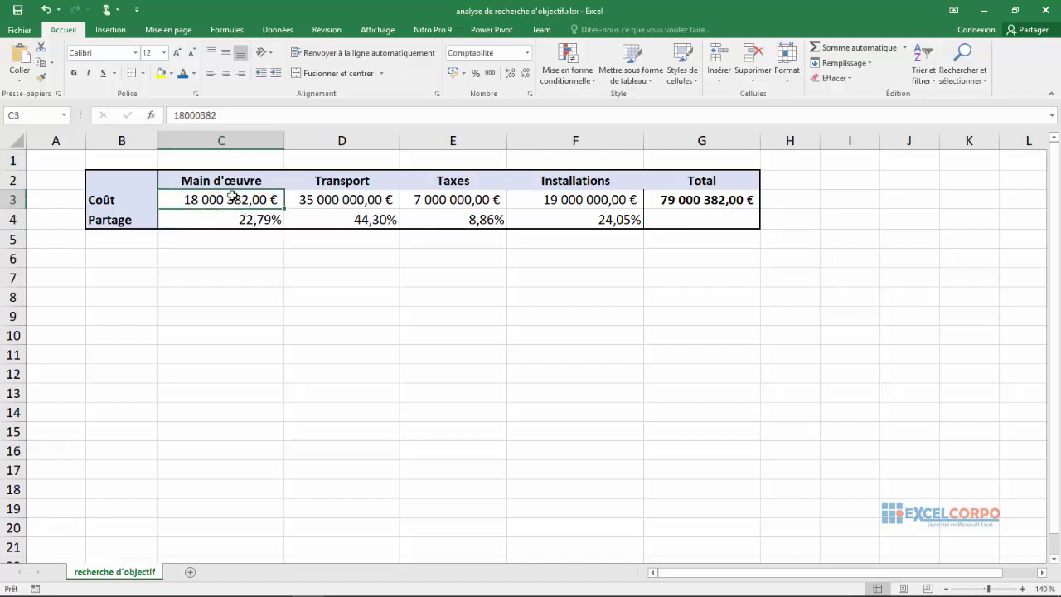
left_click(238, 221)
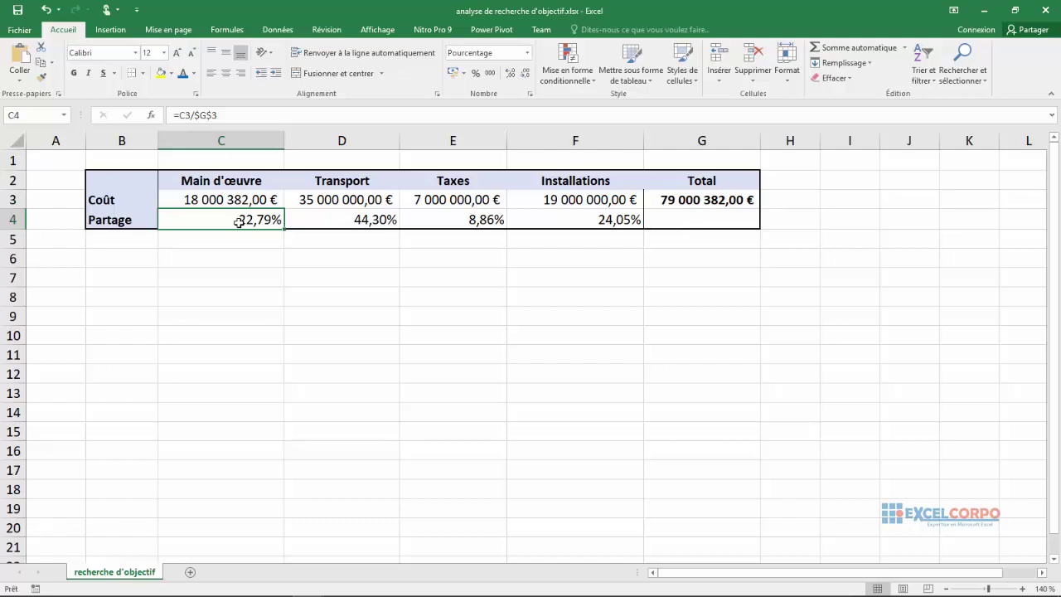
key("Return")
left_click(249, 273)
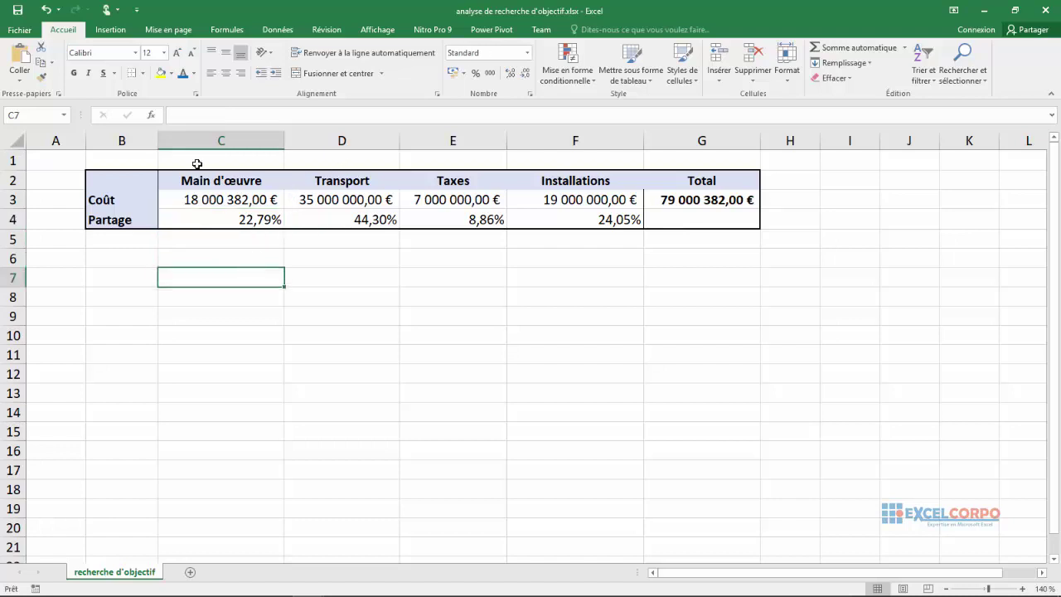
left_click(279, 30)
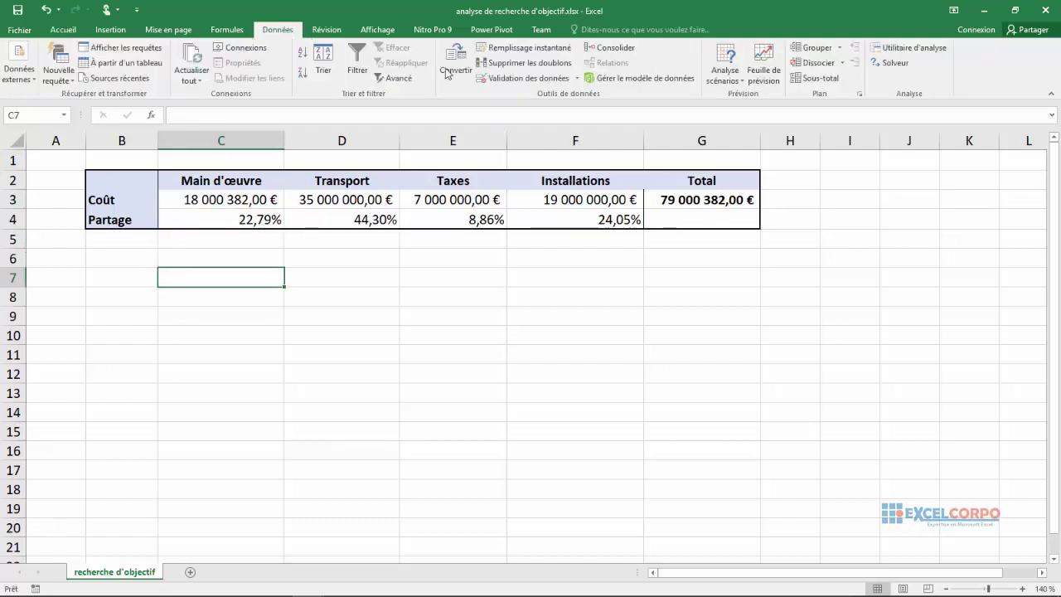
left_click(740, 84)
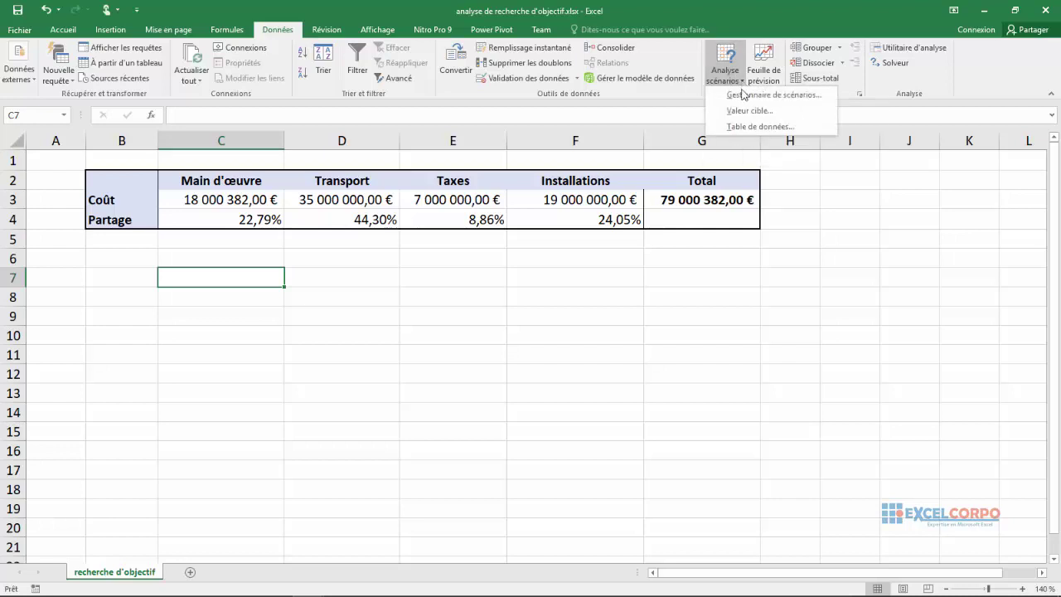
left_click(743, 111)
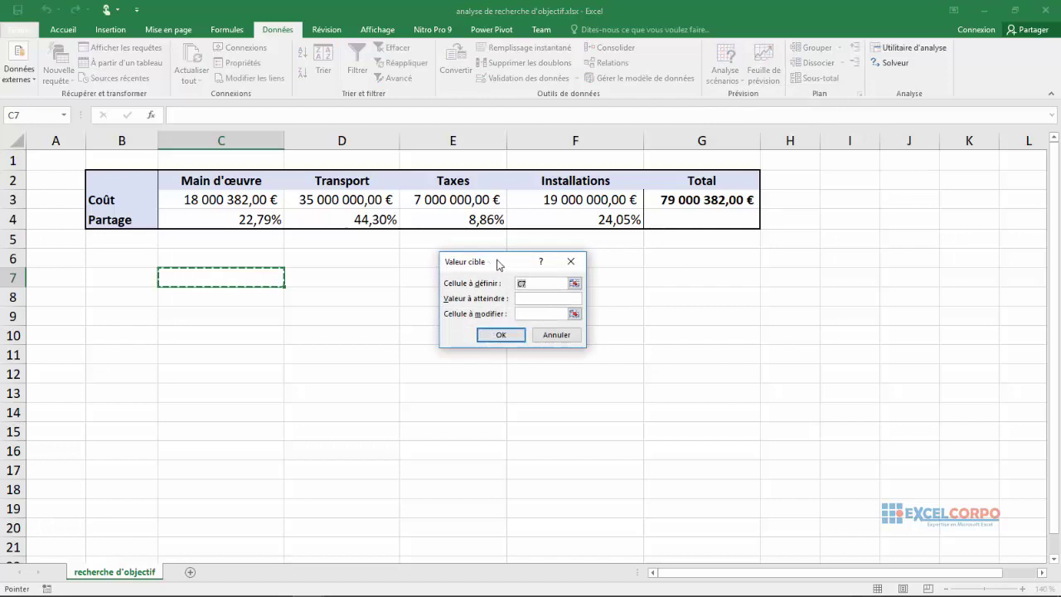
left_click_drag(499, 264, 499, 219)
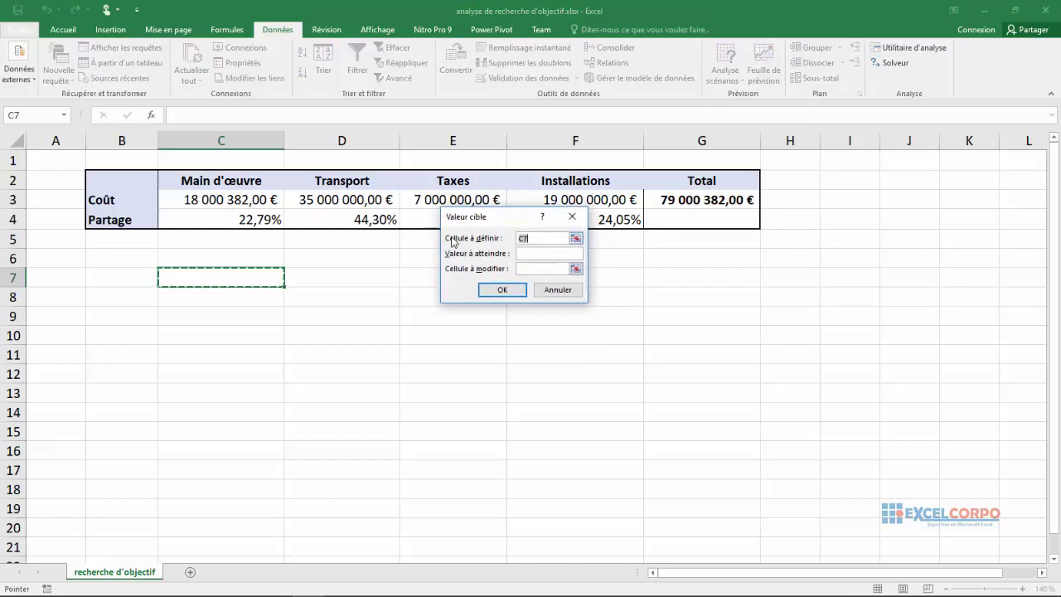
left_click(575, 238)
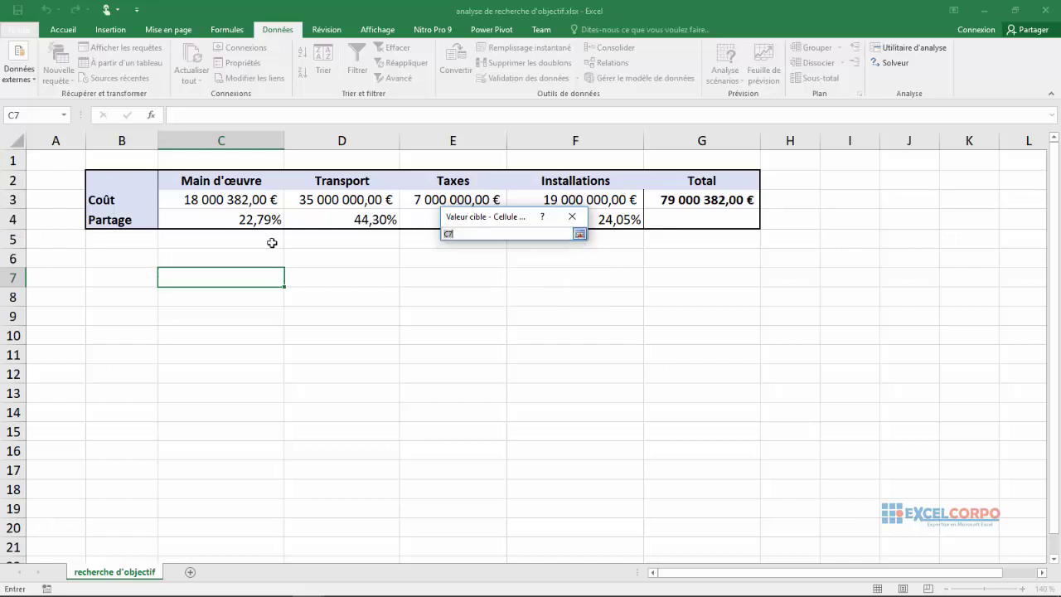
left_click(228, 220)
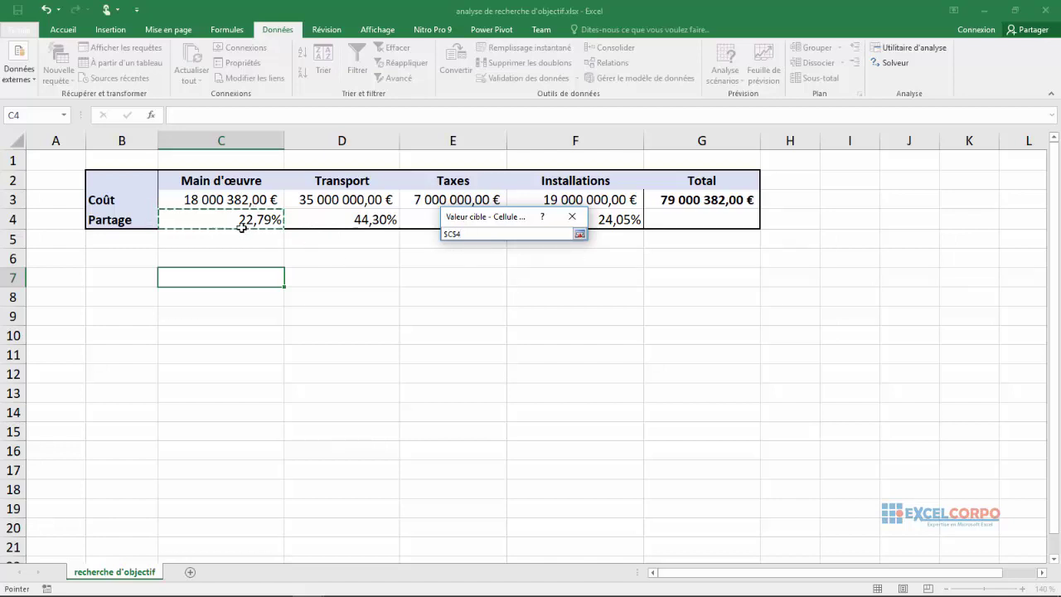
left_click(579, 234)
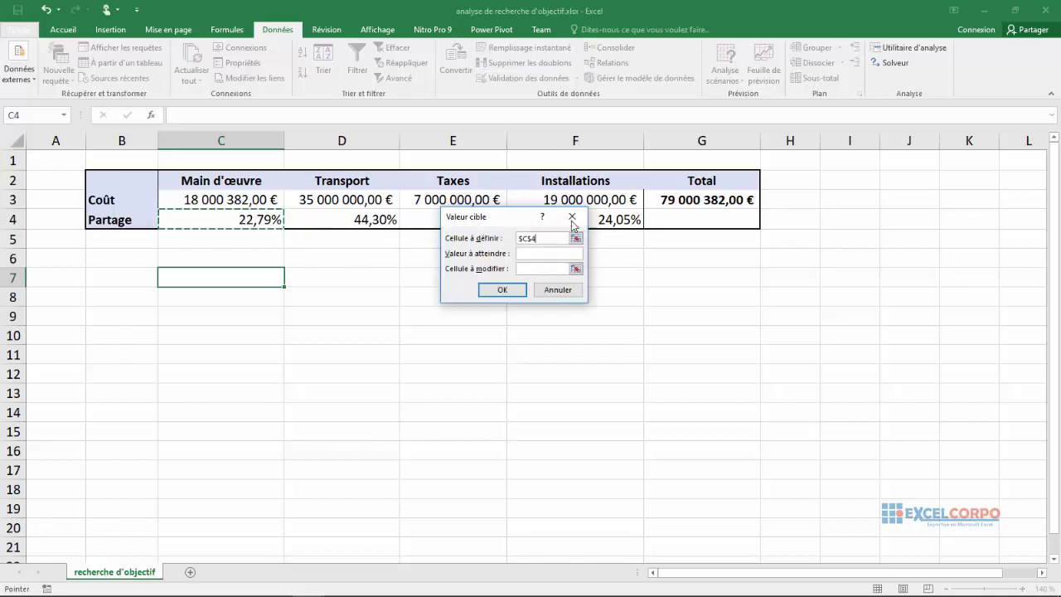
left_click(572, 216)
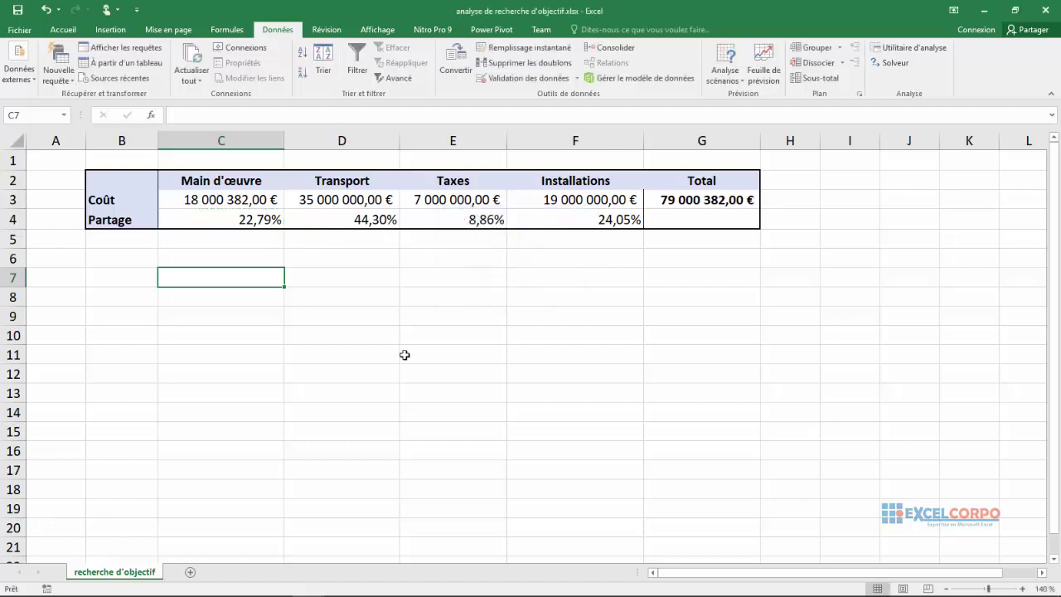
left_click(407, 356)
Step: Try Goal Seek on the labour share in C4 with a target of 20% by changing C3, then discard the solution
left_click(261, 221)
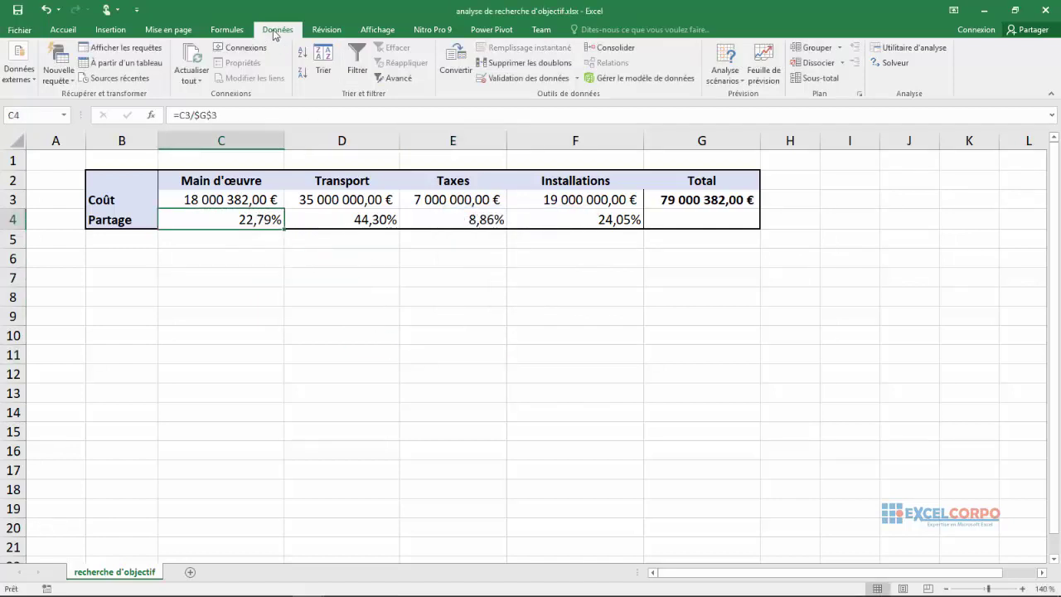
left_click(736, 83)
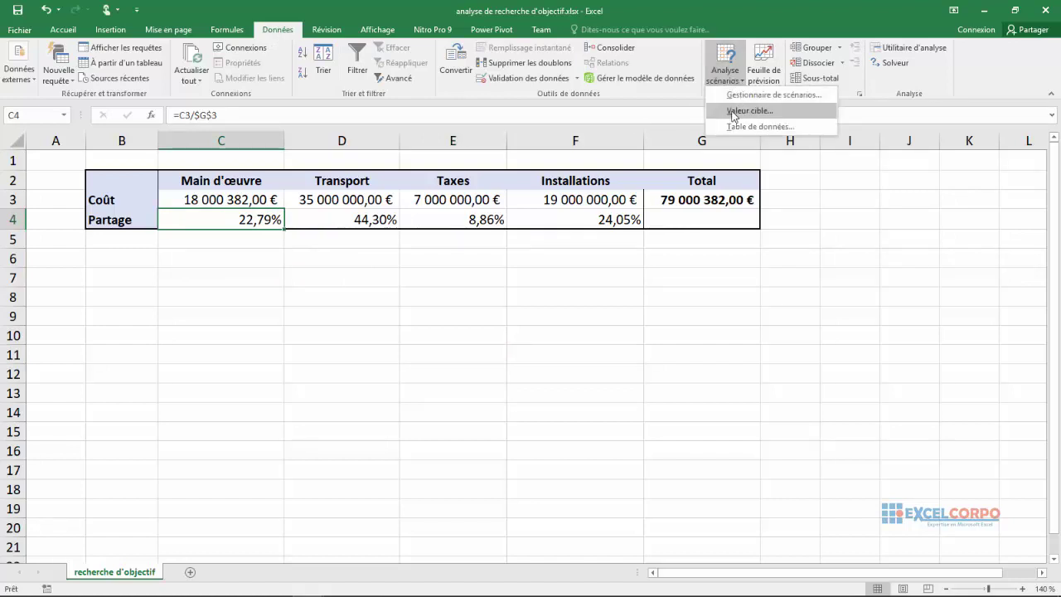
left_click(731, 116)
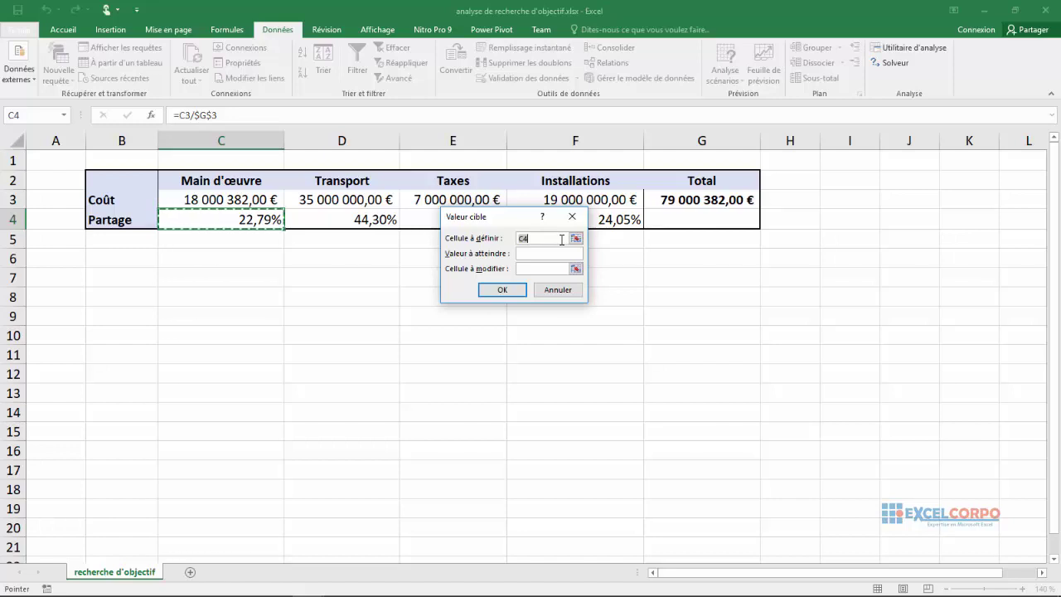
left_click(526, 252)
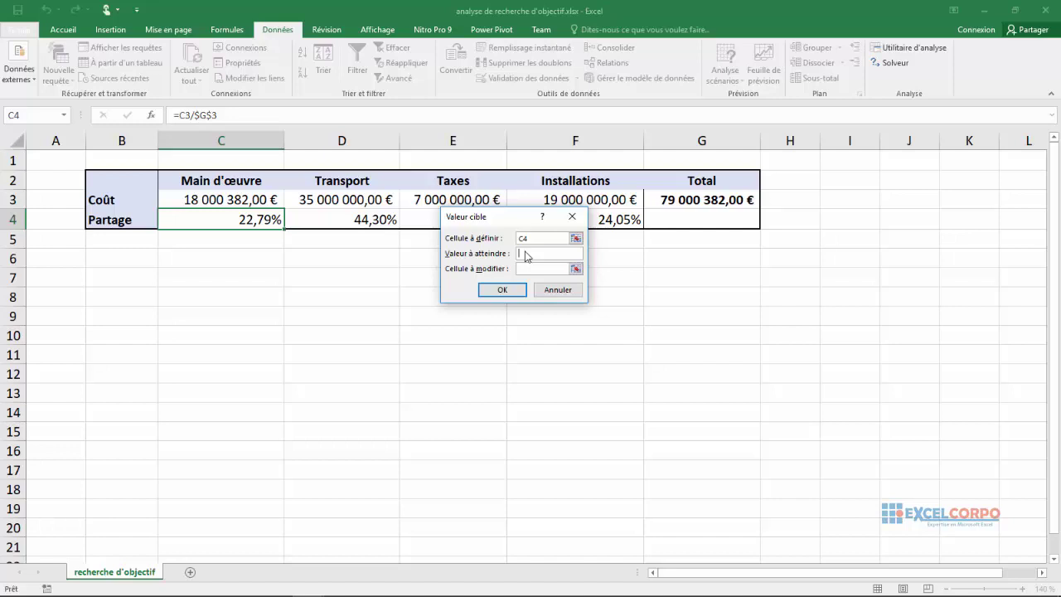
type("20%")
left_click(539, 269)
left_click(575, 269)
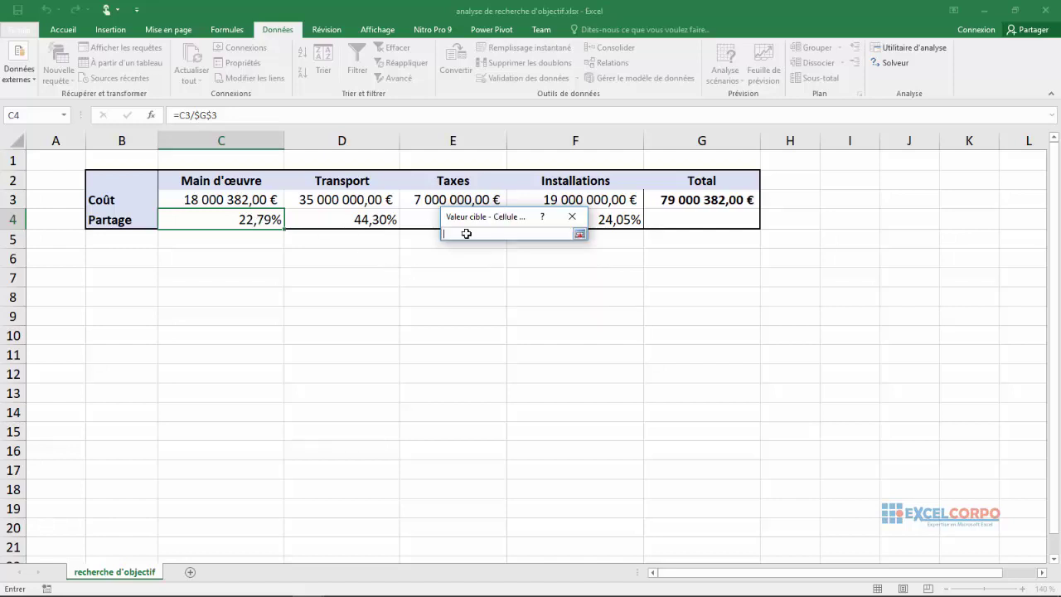
left_click(224, 200)
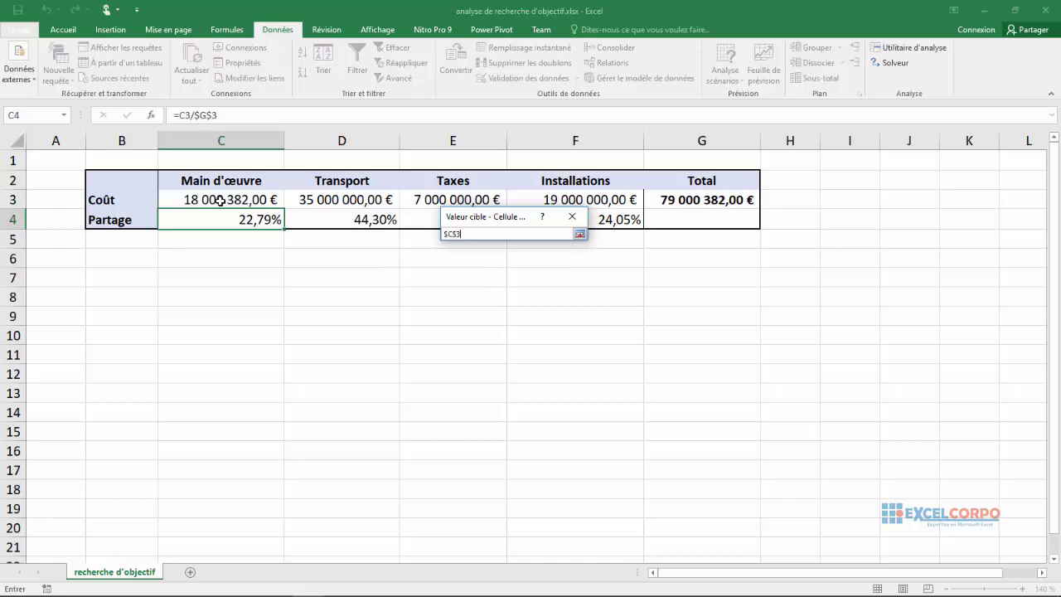
left_click(580, 234)
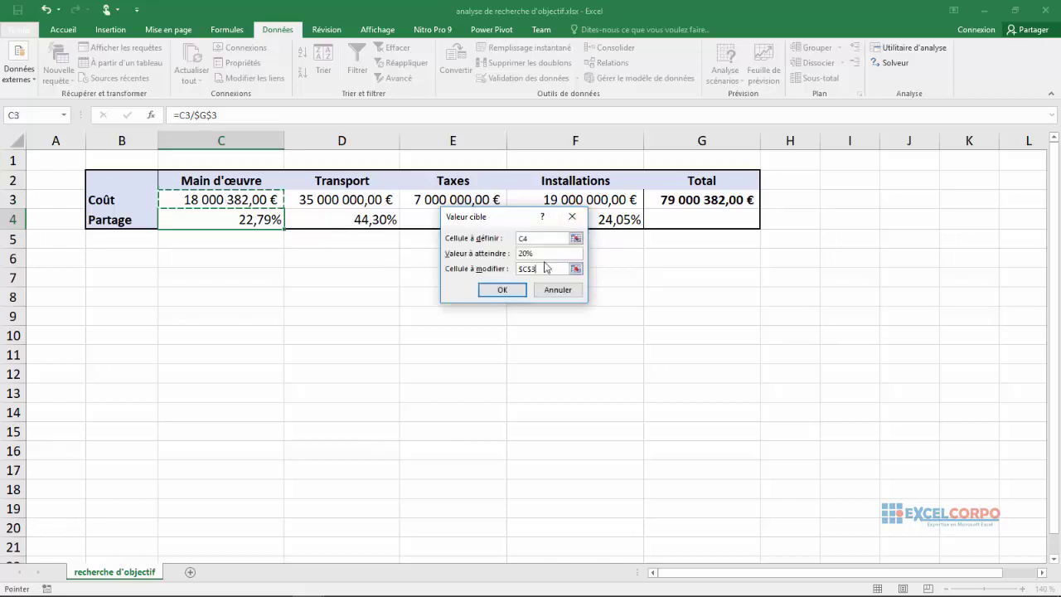
left_click(502, 290)
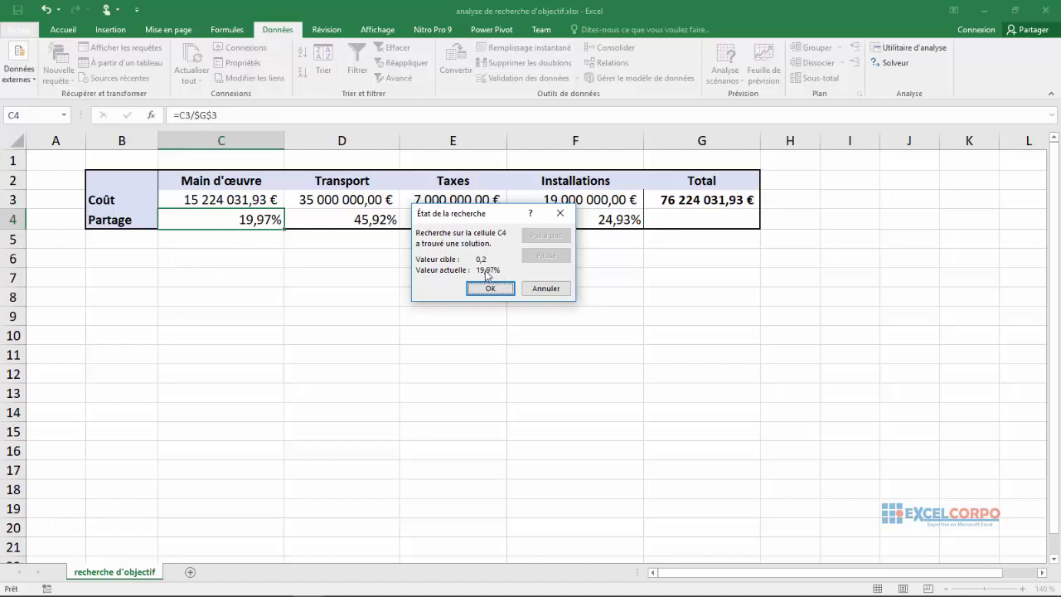
left_click(557, 290)
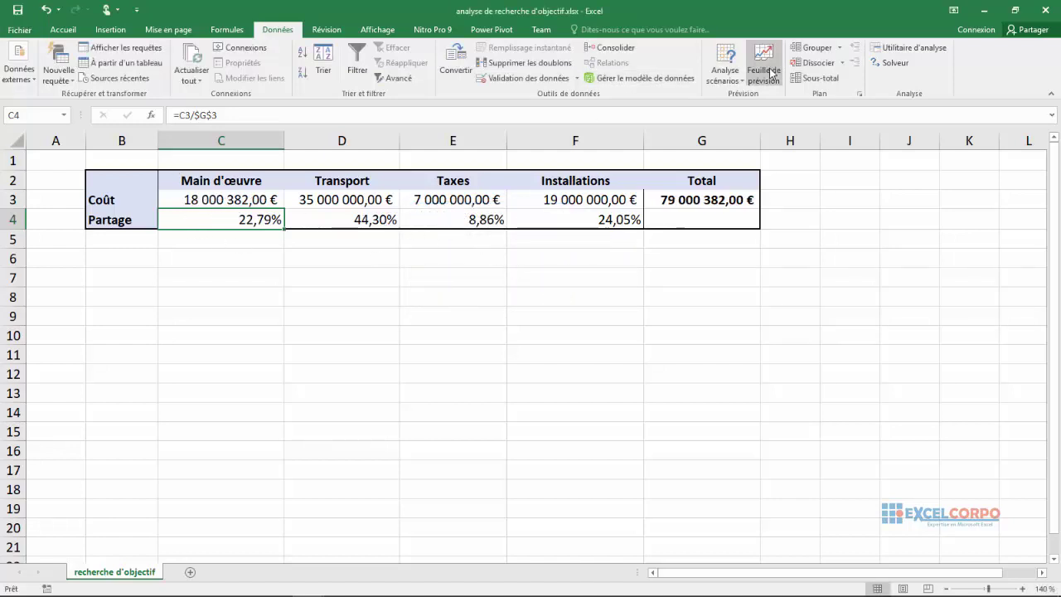
Step: Run Goal Seek to bring the labour share in C4 to 20% by changing the cost in C3, and keep the solution
left_click(730, 76)
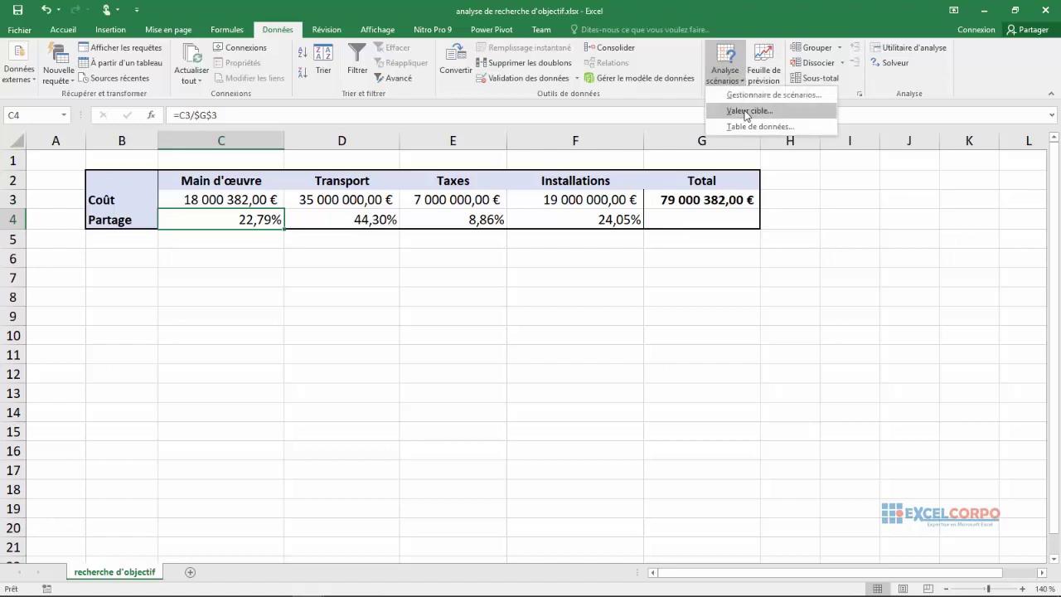
left_click(749, 111)
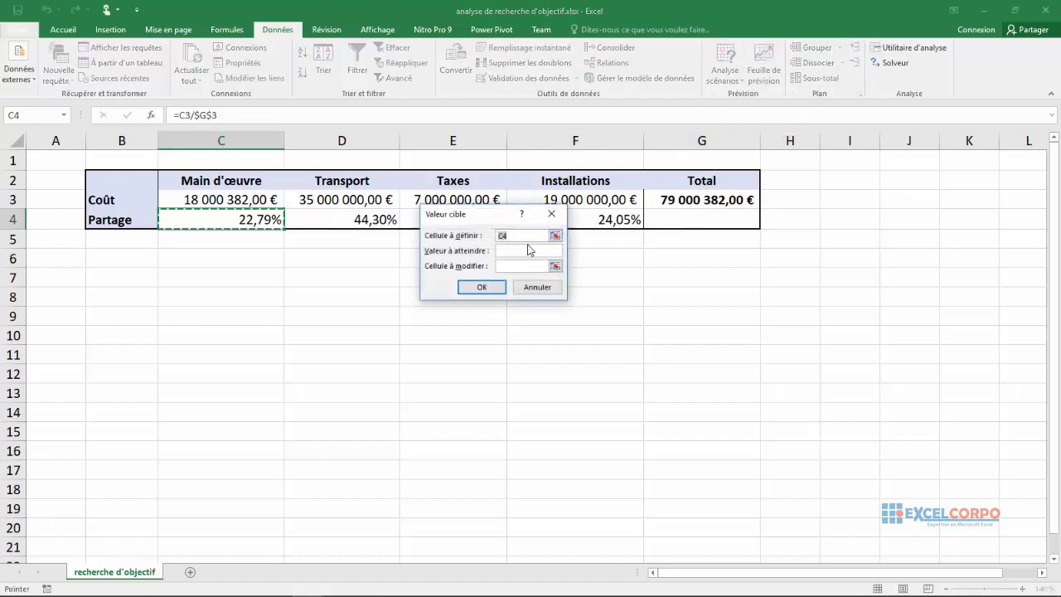
left_click(528, 250)
left_click(503, 250)
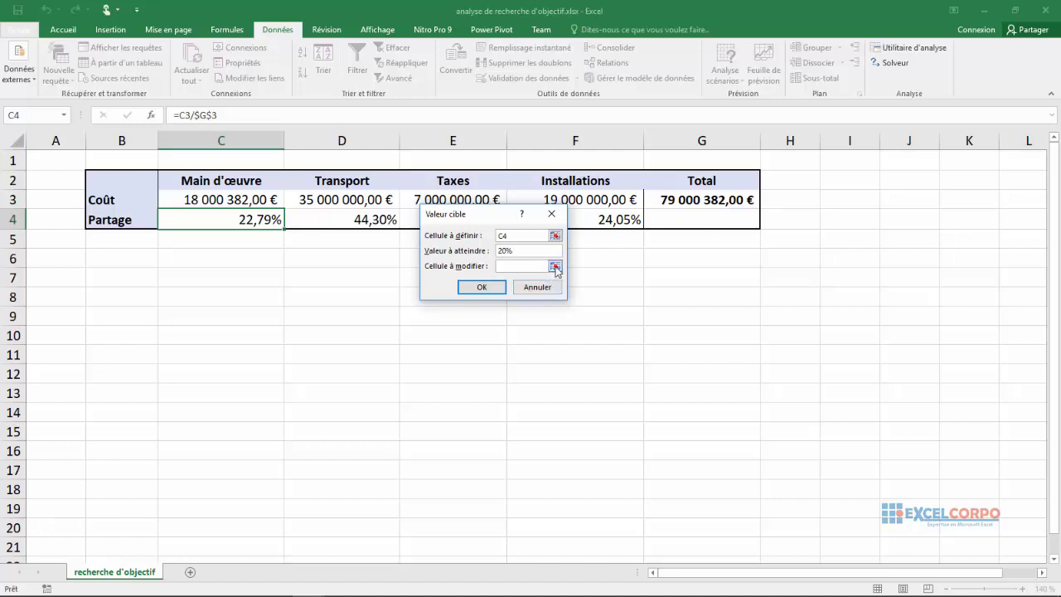
left_click(554, 267)
left_click(207, 200)
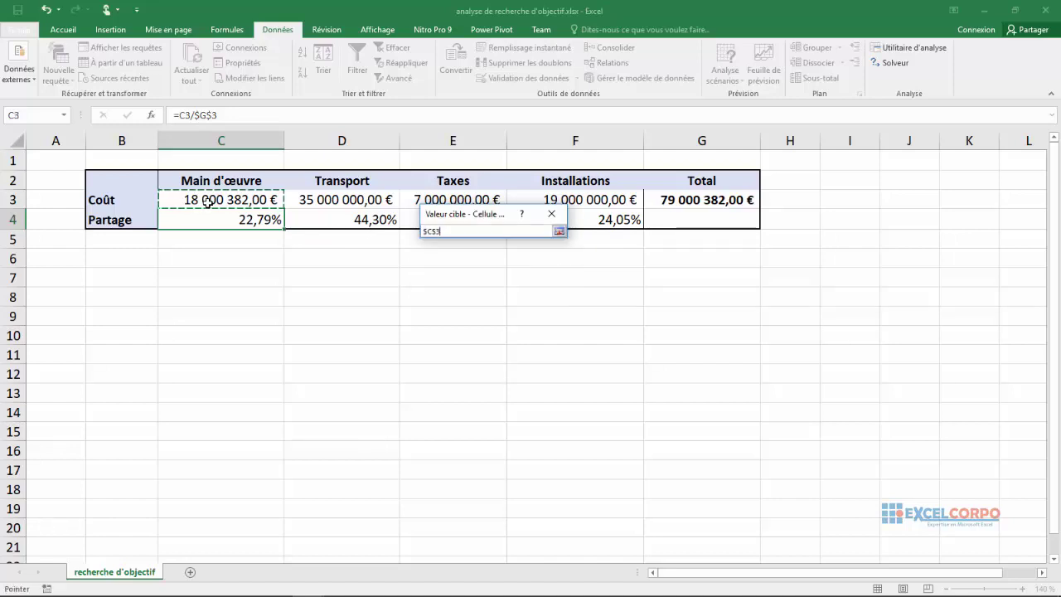
left_click(558, 232)
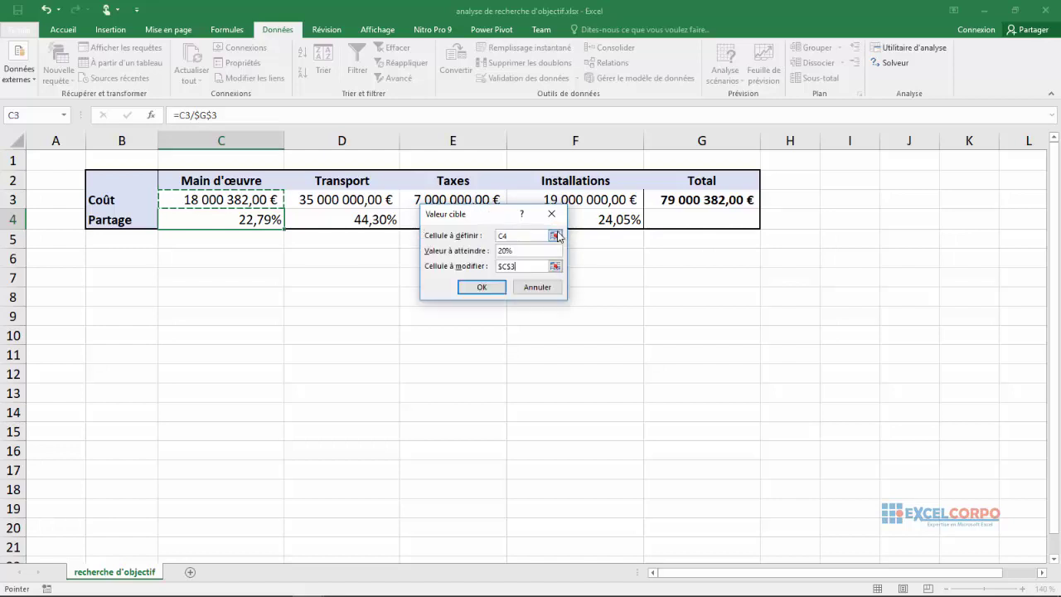
left_click(480, 289)
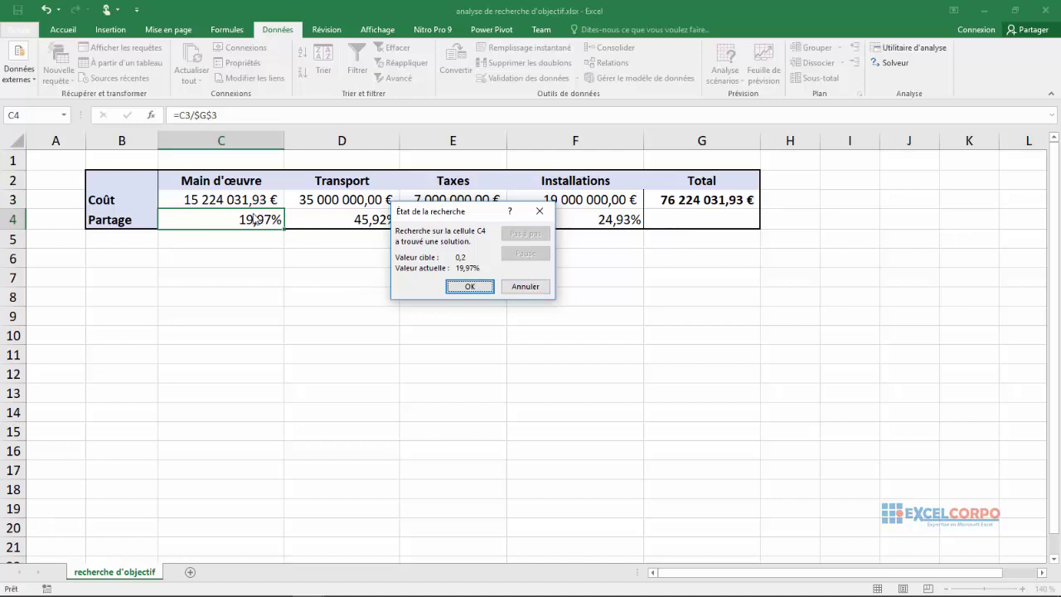
left_click(470, 287)
left_click(358, 301)
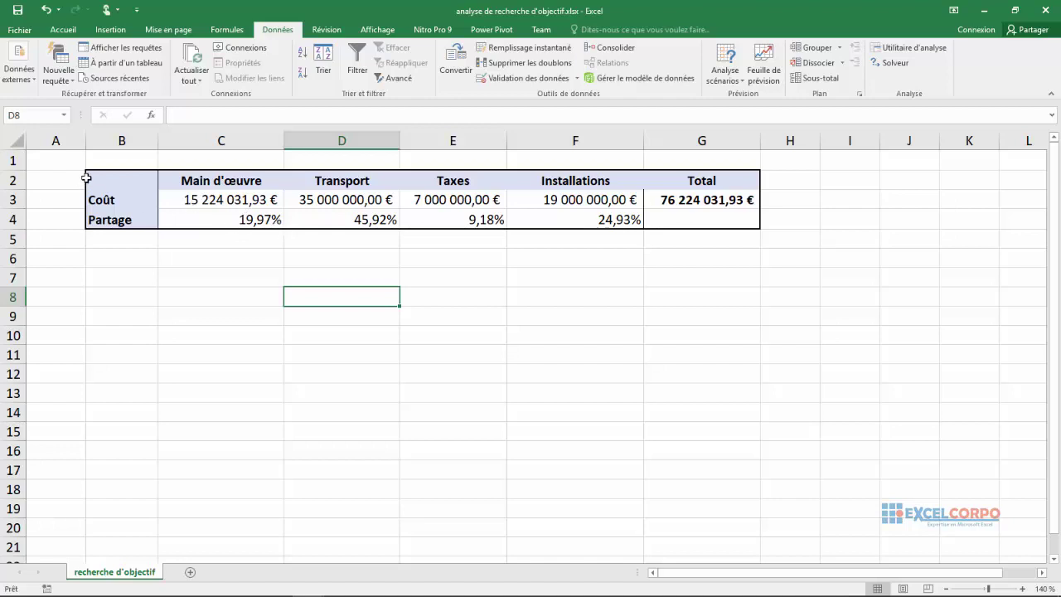
Step: Review the labour and tax costs in row 3 of the recalculated cost table
left_click(204, 196)
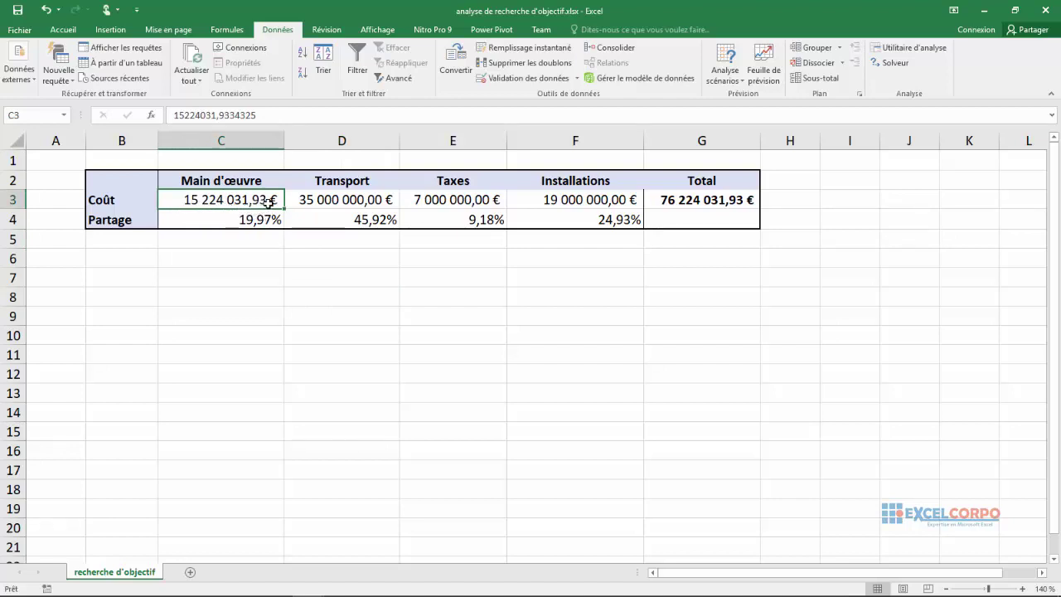
left_click(359, 236)
left_click(423, 205)
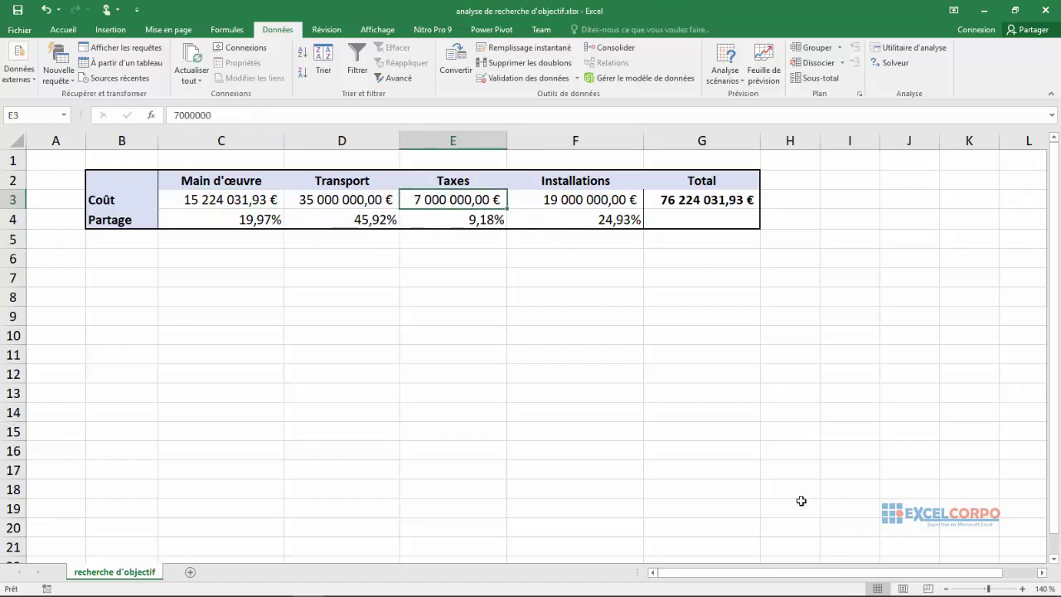
left_click_drag(806, 572, 846, 578)
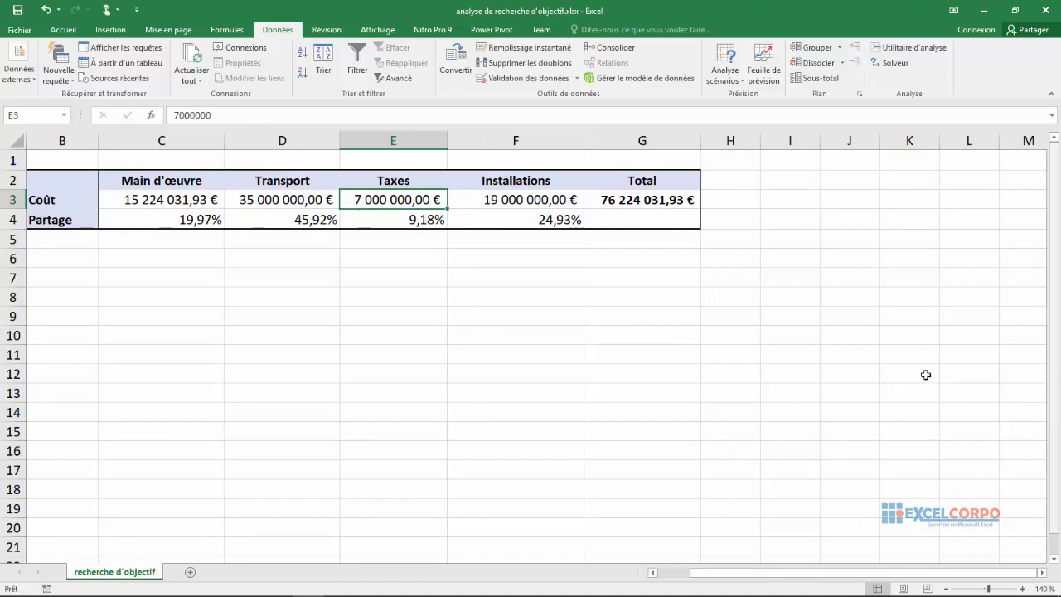
left_click(154, 202)
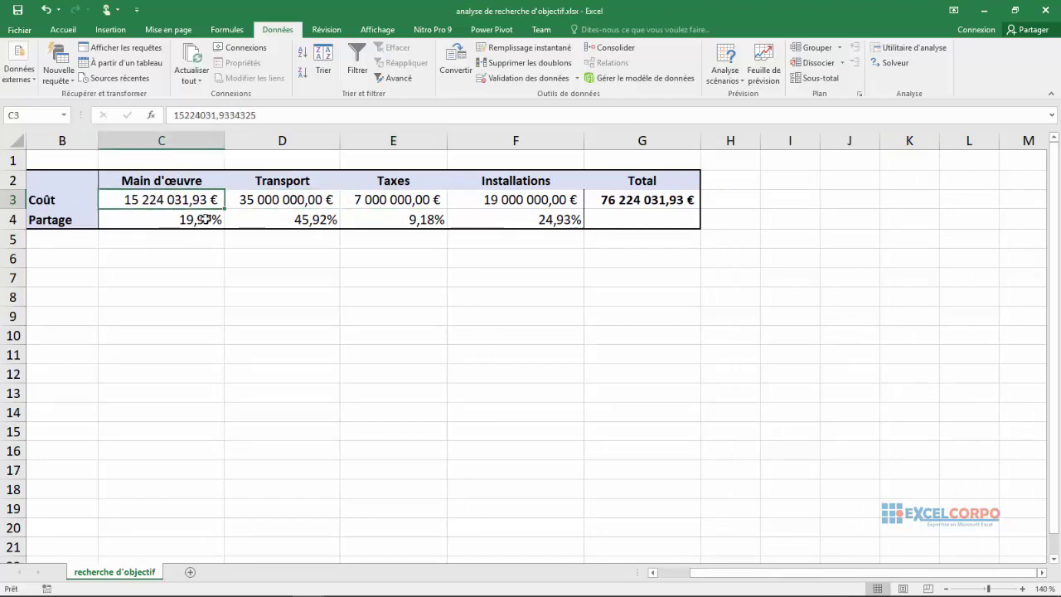